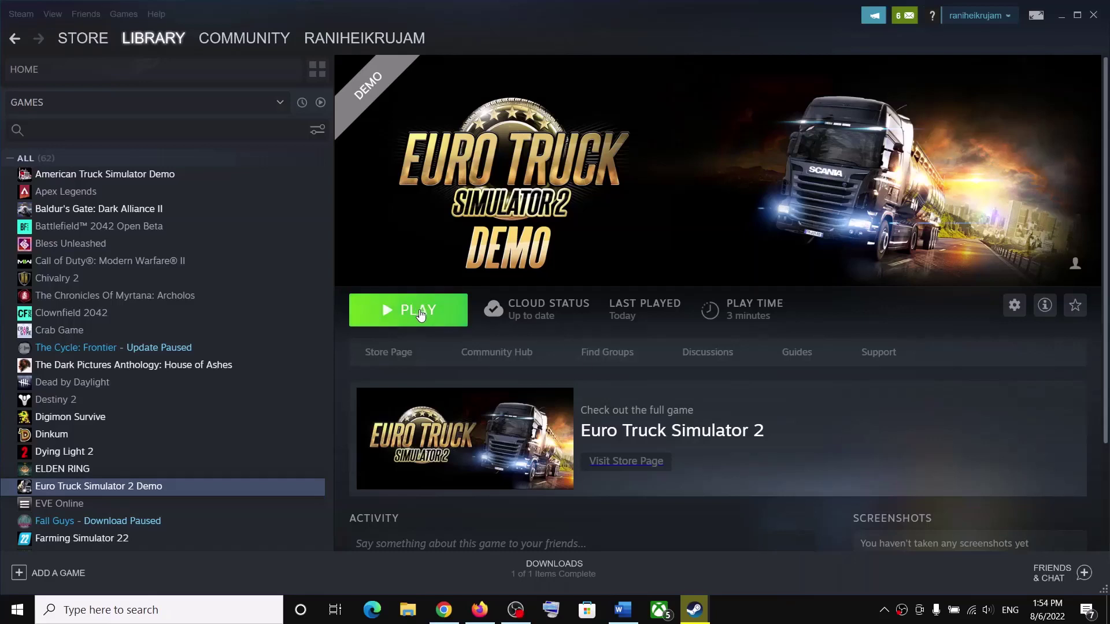
Step: Launch Euro Truck Simulator 2 Demo from Steam with the default launch option
{"action": "left_click", "coordinate": [420, 315]}
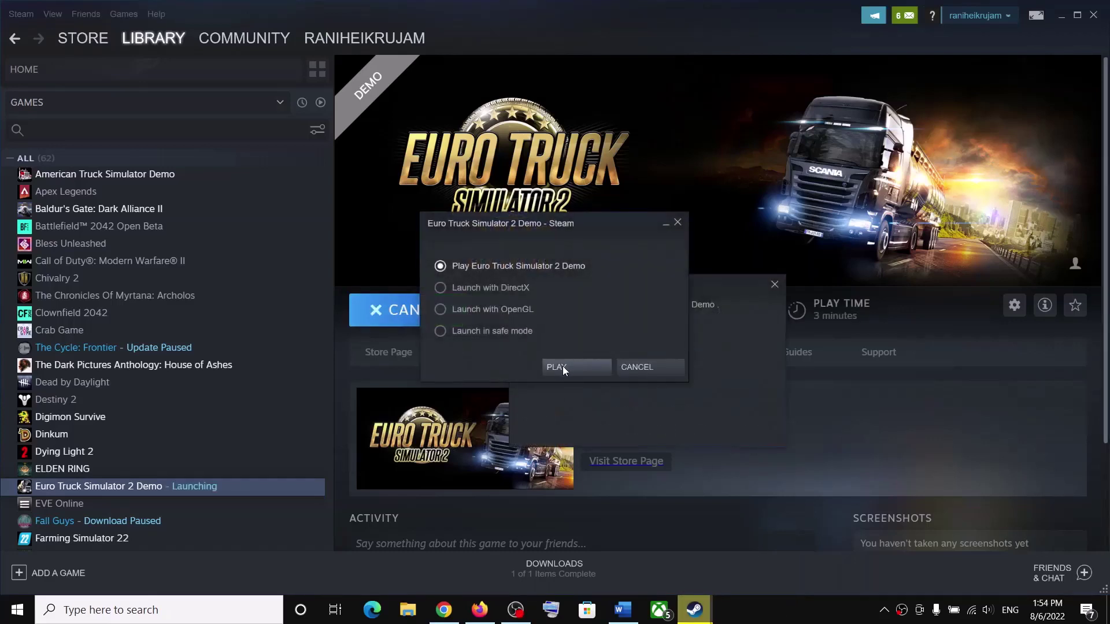
{"action": "left_click", "coordinate": [563, 366]}
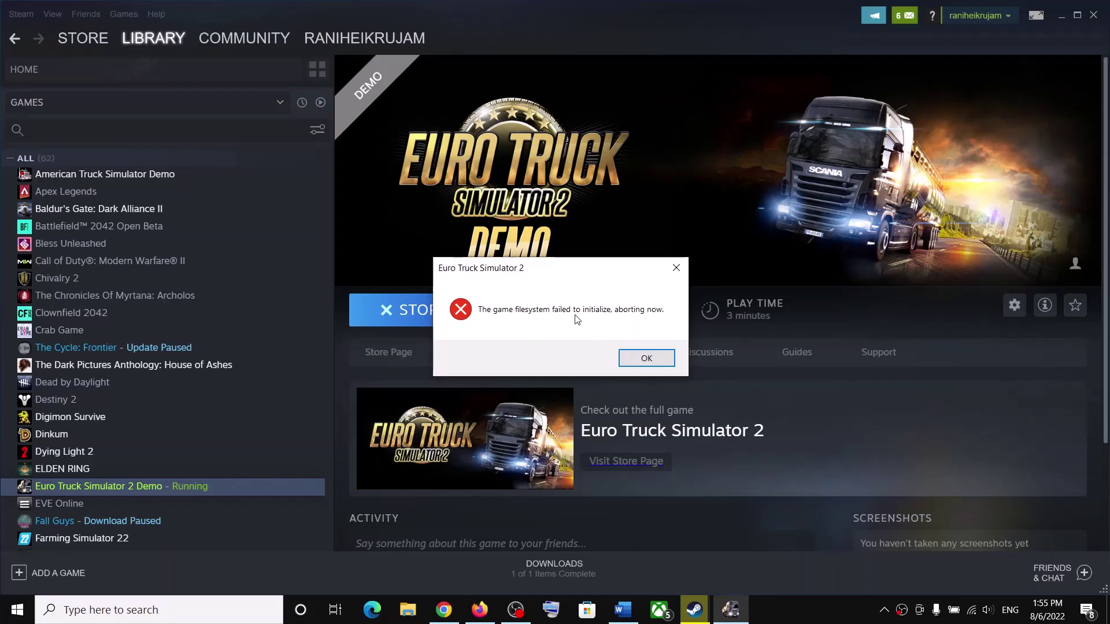
Step: Dismiss the filesystem error, then go to Update & Security > Windows Security in Settings
{"action": "left_click", "coordinate": [646, 359]}
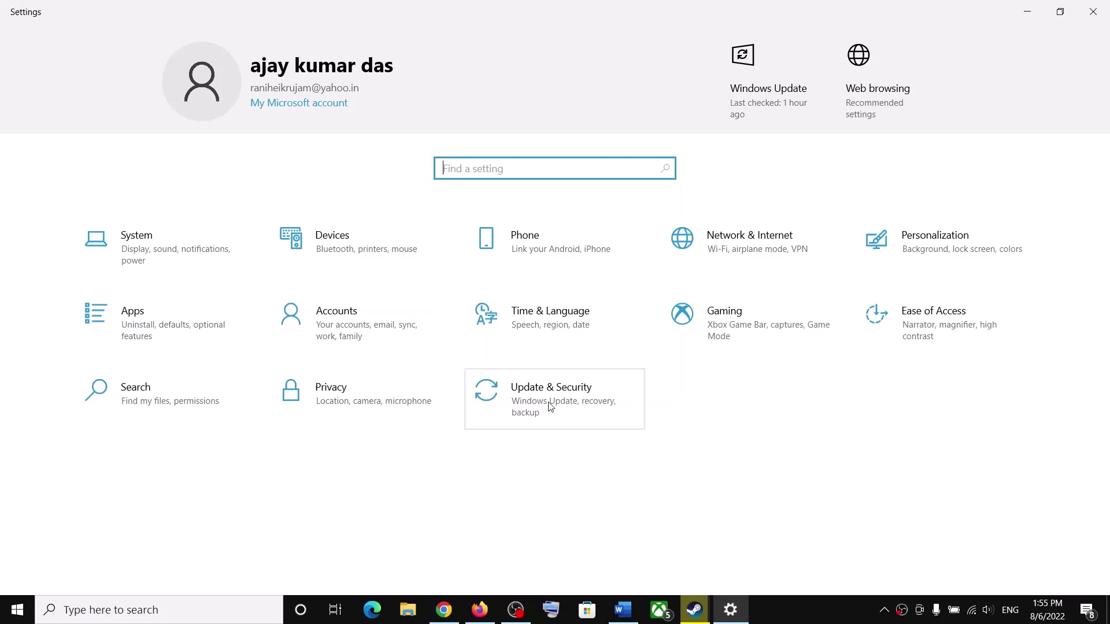
{"action": "left_click", "coordinate": [598, 402]}
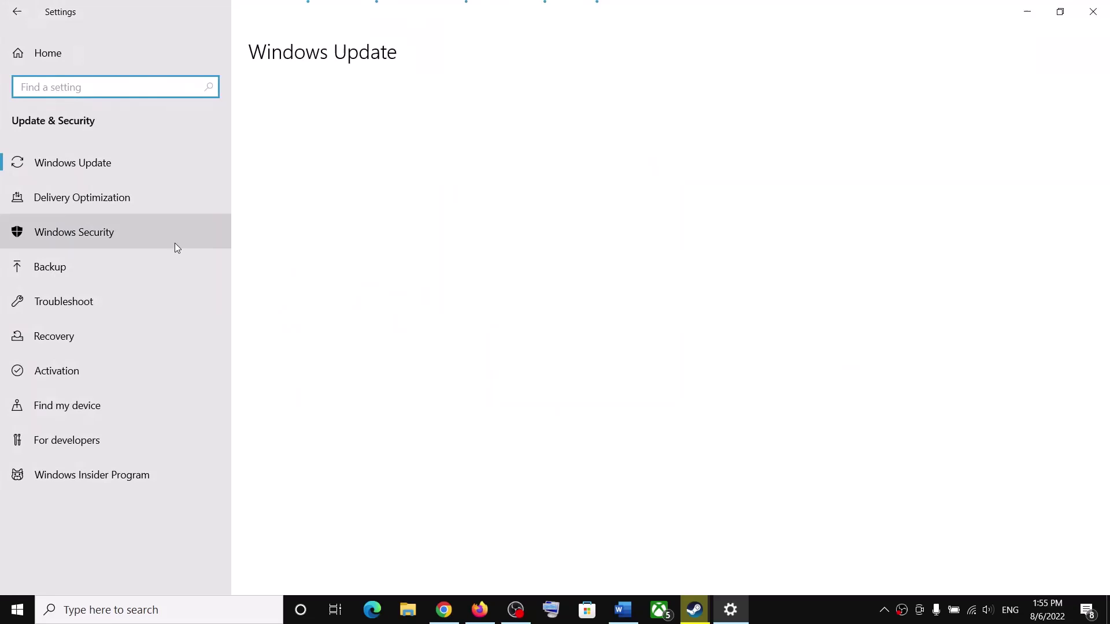
{"action": "left_click", "coordinate": [109, 235]}
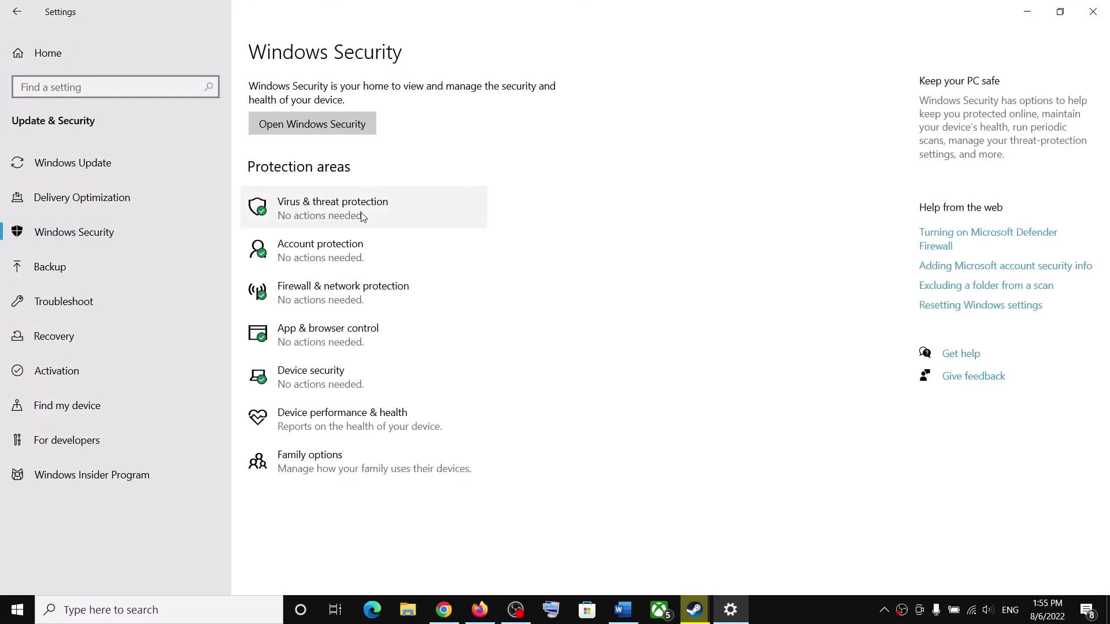
Step: Go through Virus & threat protection and ransomware protection to Controlled folder access allowed apps, and begin adding one
{"action": "left_click", "coordinate": [362, 218]}
{"action": "scroll", "coordinate": [366, 401], "scroll_direction": "down", "scroll_amount": 3}
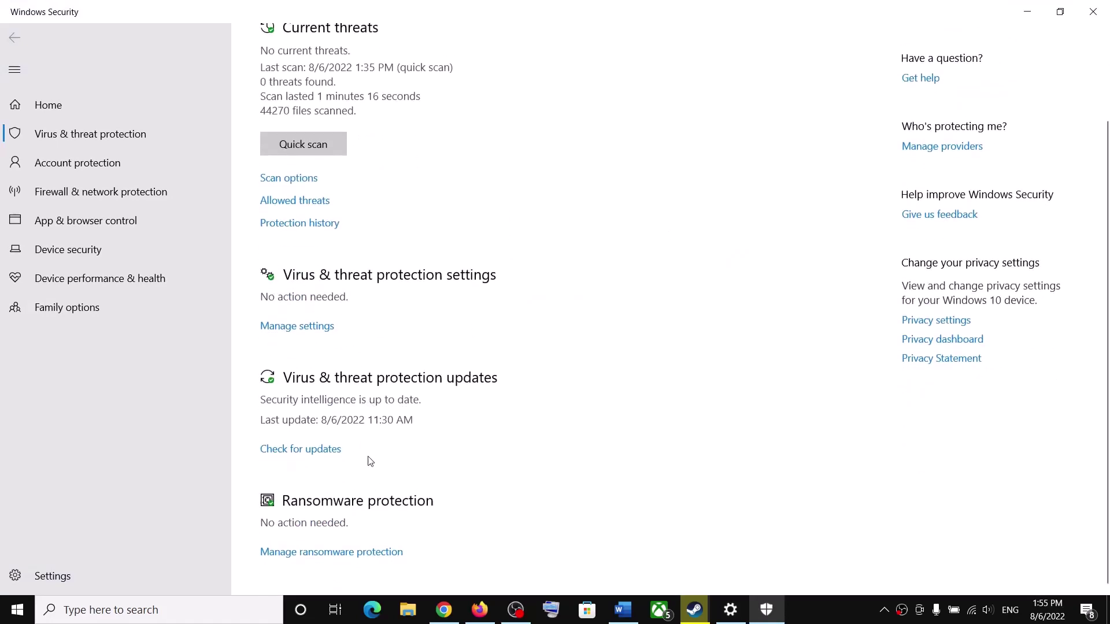
{"action": "left_click", "coordinate": [374, 555]}
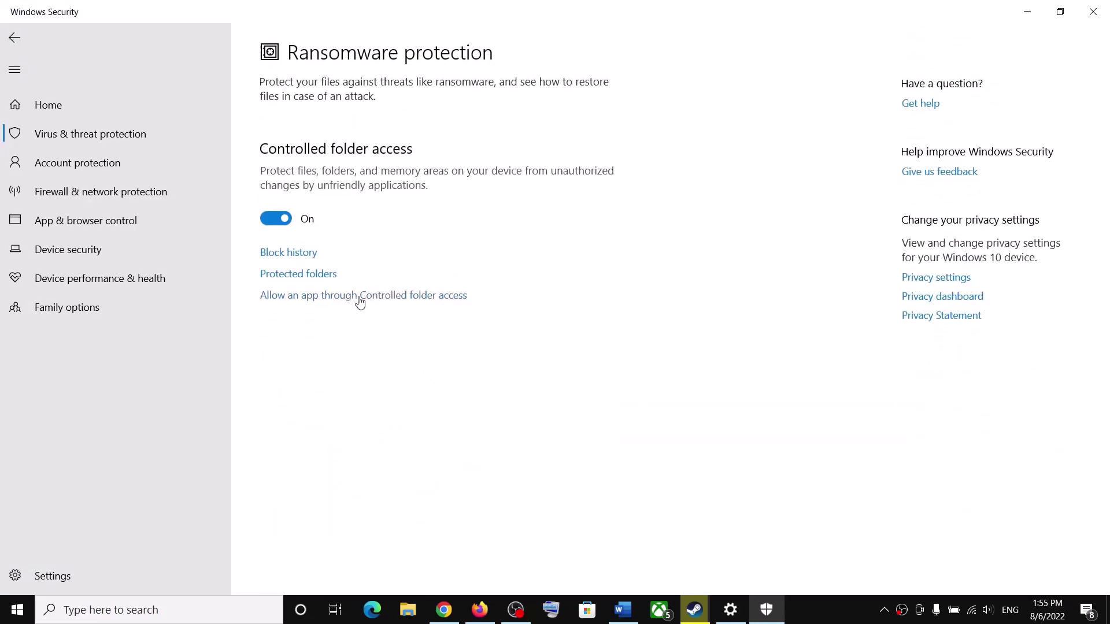
{"action": "left_click", "coordinate": [407, 297]}
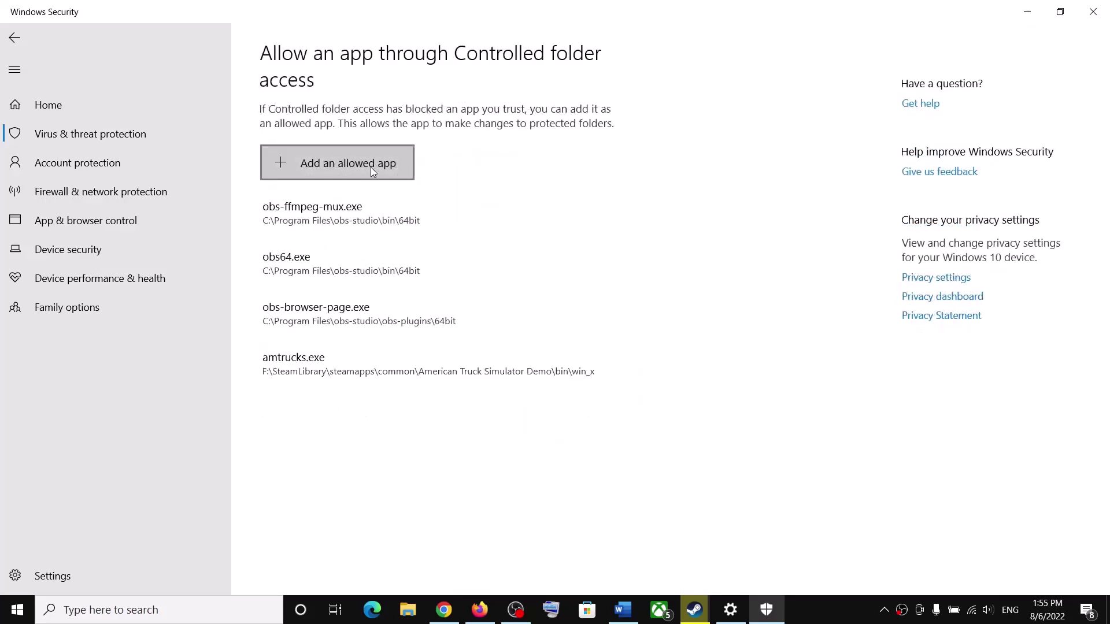
{"action": "left_click", "coordinate": [349, 170]}
Step: Browse all apps and navigate to C:\Program Files (x86)\Steam\steamapps\common
{"action": "left_click", "coordinate": [329, 226]}
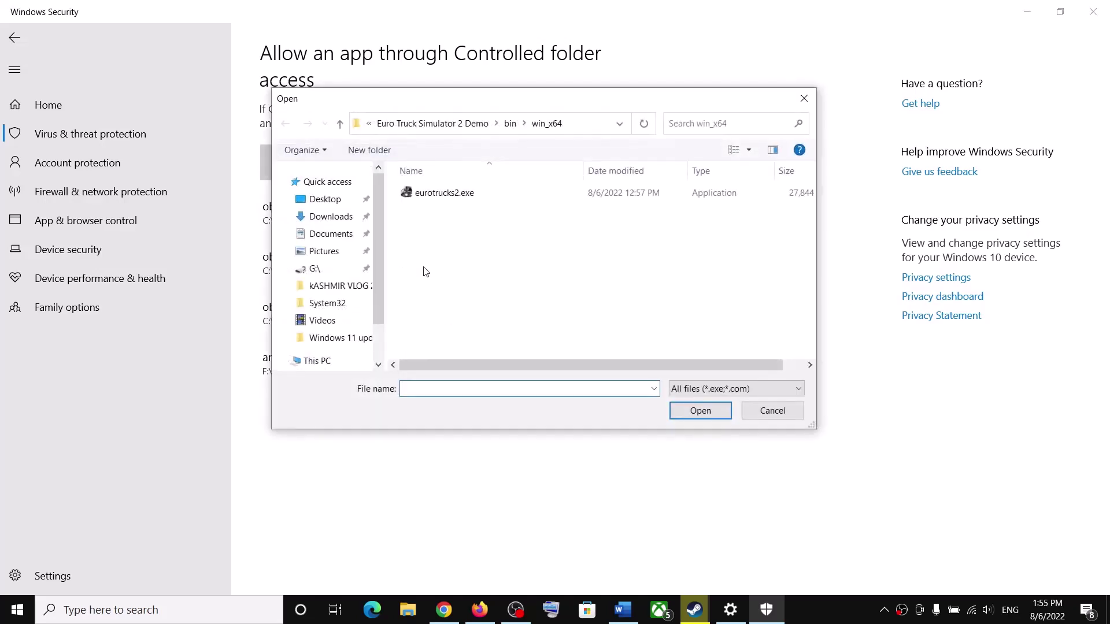
{"action": "scroll", "coordinate": [329, 320], "scroll_direction": "down", "scroll_amount": 1}
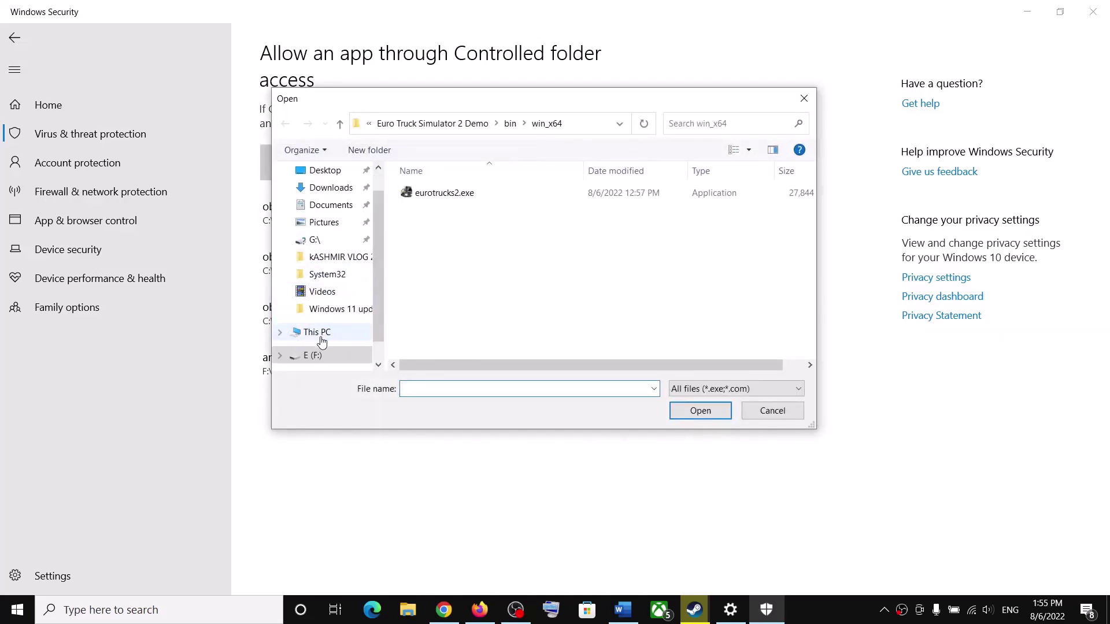
{"action": "left_click", "coordinate": [321, 334]}
{"action": "scroll", "coordinate": [529, 278], "scroll_direction": "down", "scroll_amount": 3}
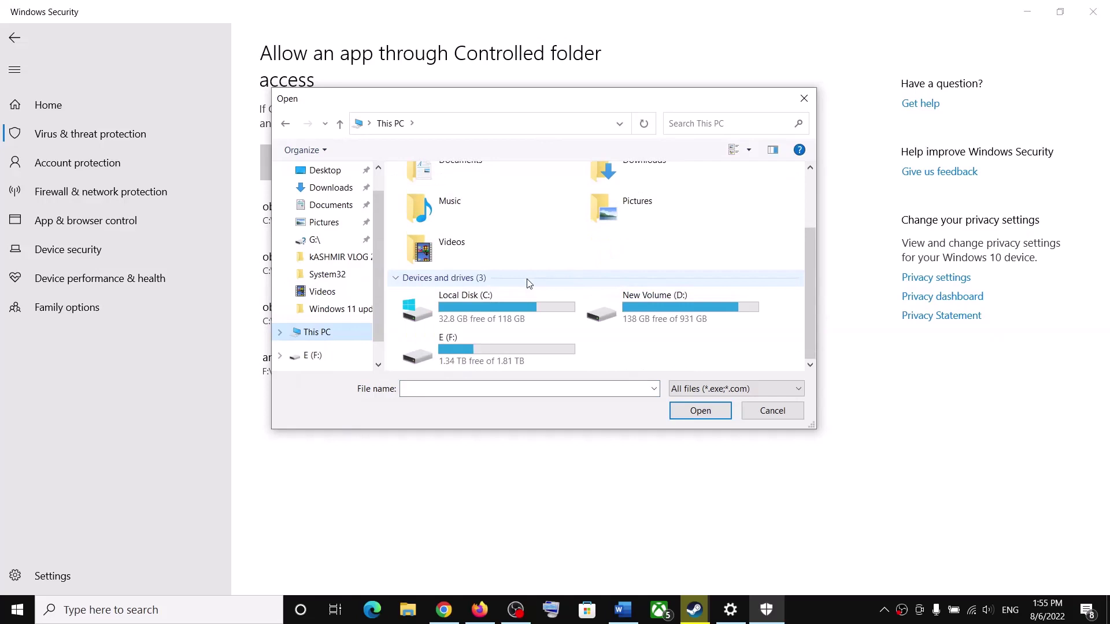
{"action": "double_click", "coordinate": [483, 309]}
{"action": "scroll", "coordinate": [499, 286], "scroll_direction": "down", "scroll_amount": 5}
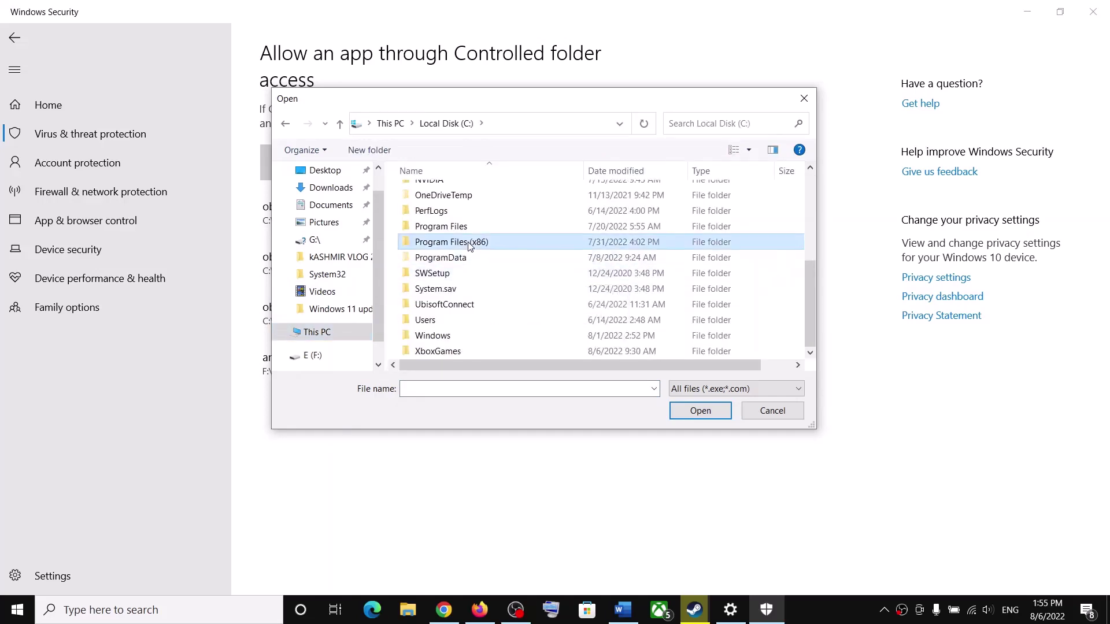
{"action": "double_click", "coordinate": [478, 245]}
{"action": "scroll", "coordinate": [486, 252], "scroll_direction": "down", "scroll_amount": 5}
{"action": "scroll", "coordinate": [475, 274], "scroll_direction": "down", "scroll_amount": 1}
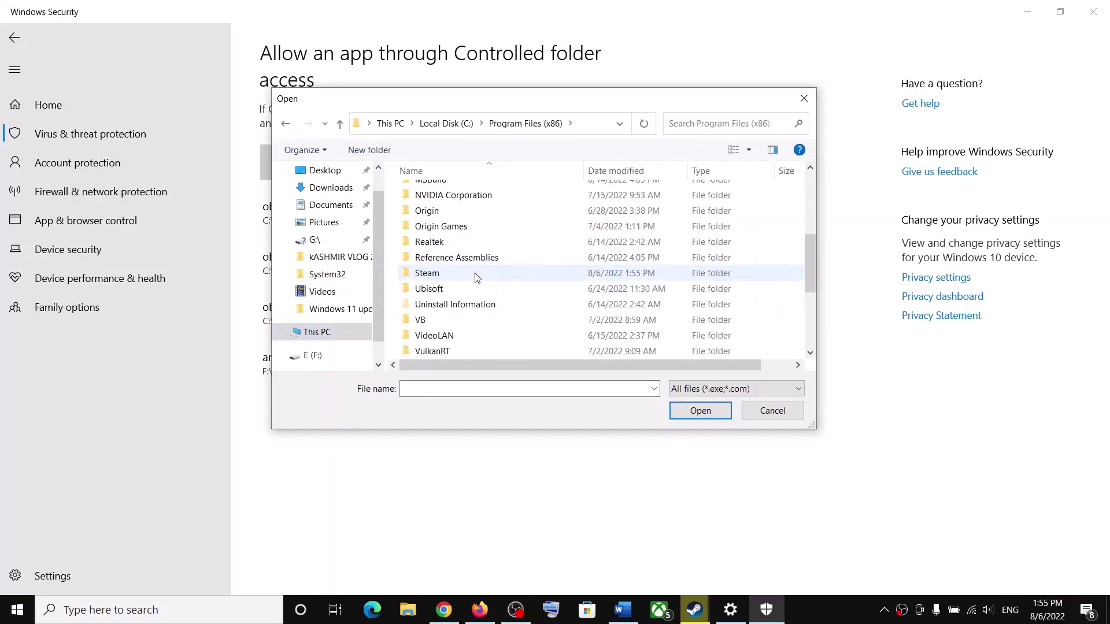
{"action": "left_click", "coordinate": [442, 276]}
{"action": "double_click", "coordinate": [445, 277]}
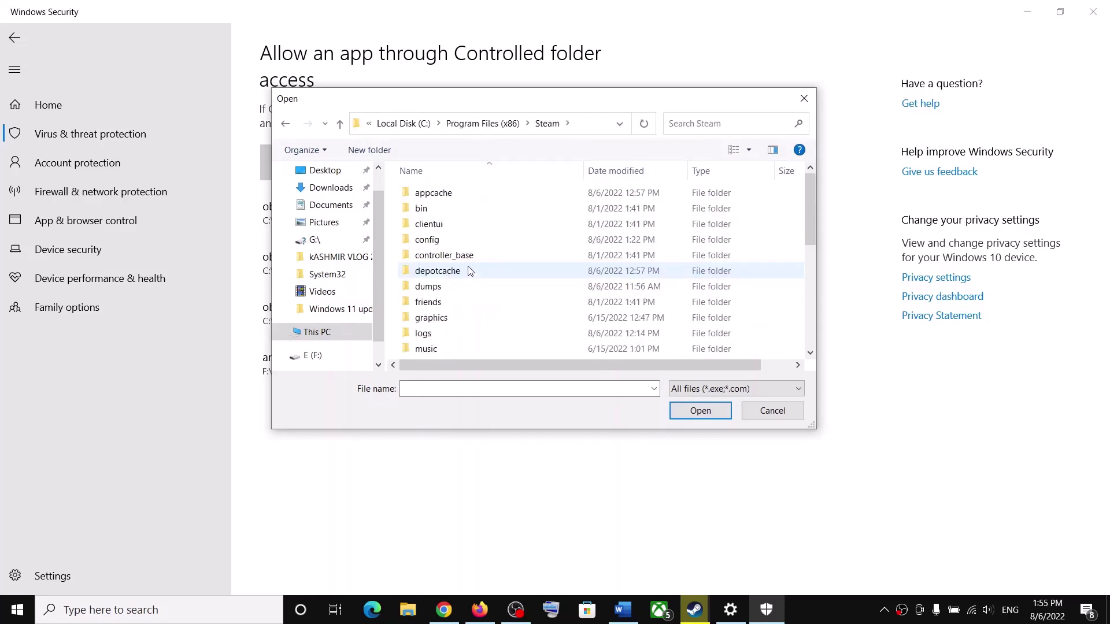
{"action": "scroll", "coordinate": [468, 267], "scroll_direction": "down", "scroll_amount": 4}
{"action": "left_click", "coordinate": [444, 261]}
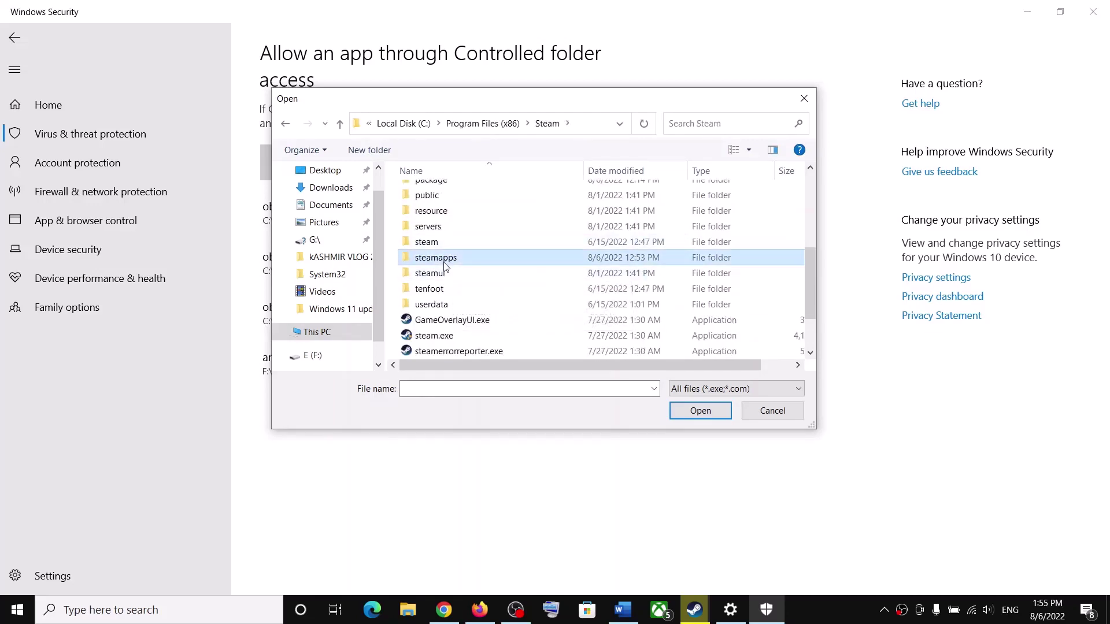
{"action": "double_click", "coordinate": [459, 266]}
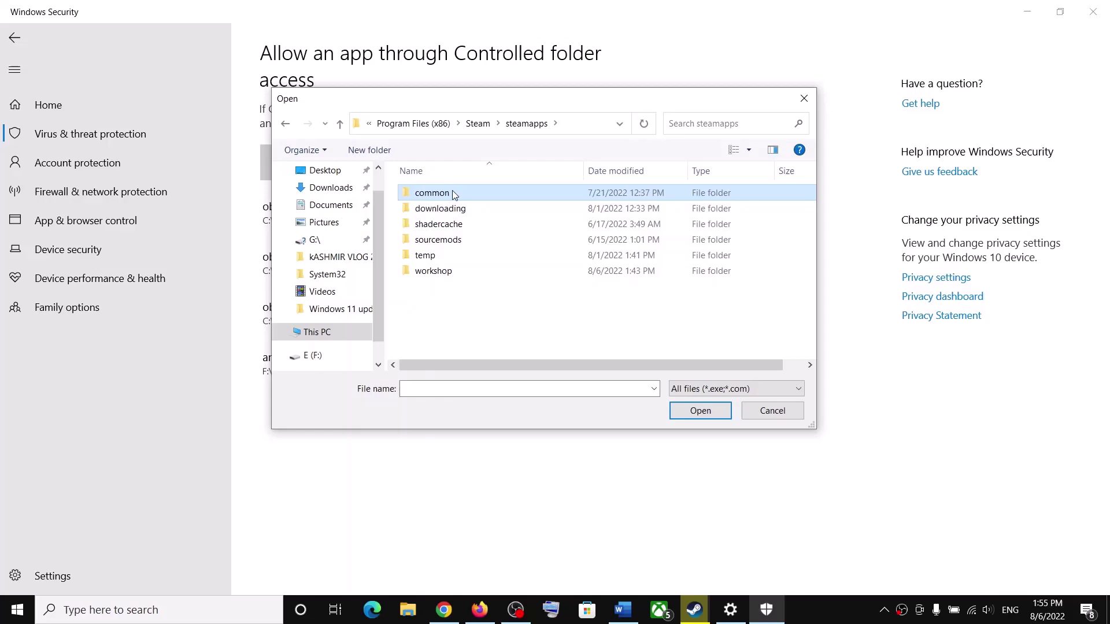
{"action": "double_click", "coordinate": [453, 195]}
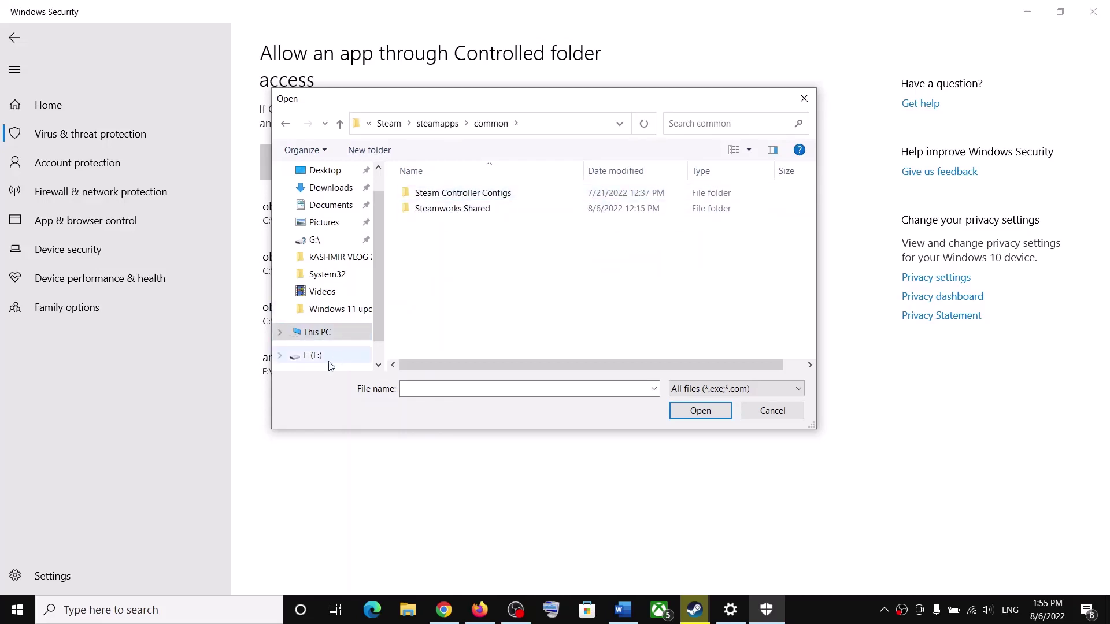
Step: On drive F:, open SteamLibrary\steamapps\common\Euro Truck Simulator 2 Demo, cancelling an accidental rename
{"action": "left_click", "coordinate": [310, 356]}
{"action": "scroll", "coordinate": [546, 285], "scroll_direction": "down", "scroll_amount": 1}
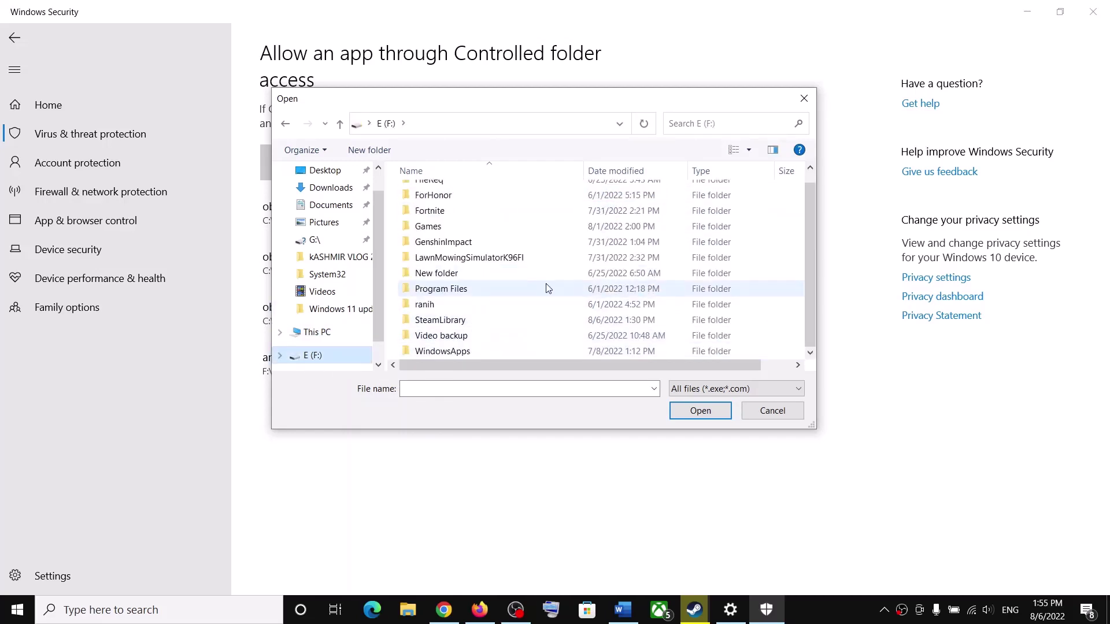
{"action": "double_click", "coordinate": [459, 326]}
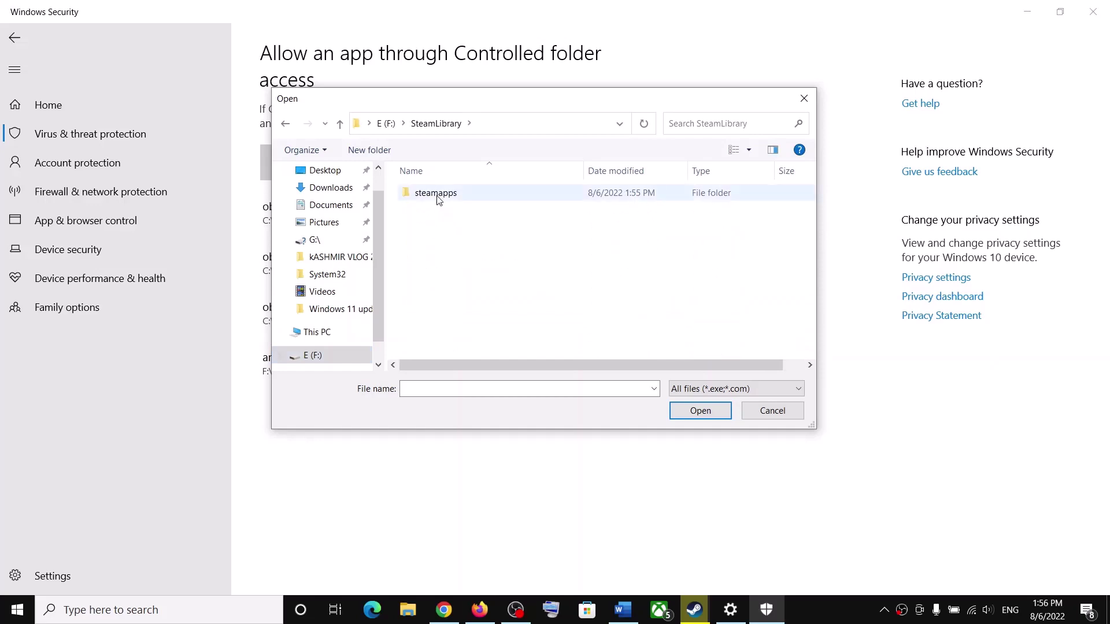
{"action": "double_click", "coordinate": [455, 197]}
{"action": "double_click", "coordinate": [439, 195]}
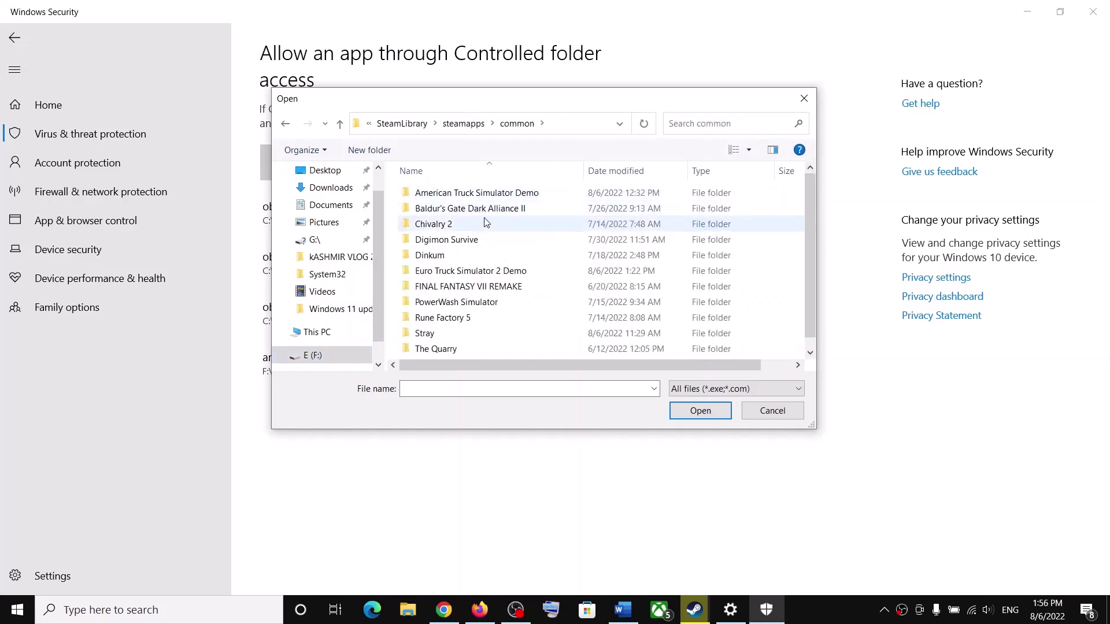
{"action": "left_click", "coordinate": [477, 272]}
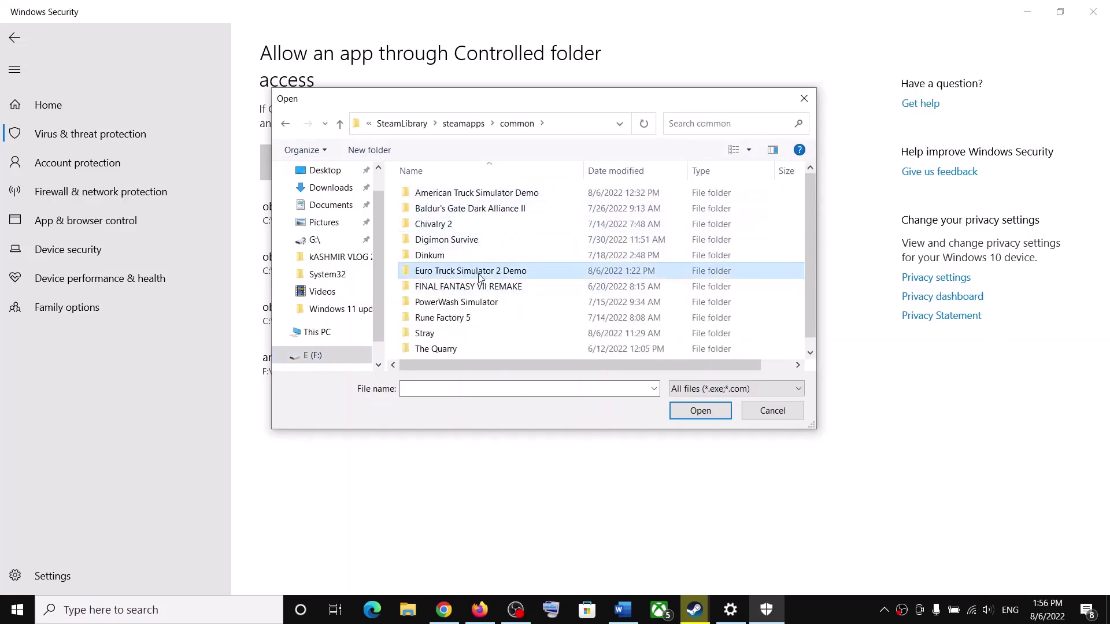
{"action": "left_click", "coordinate": [480, 273]}
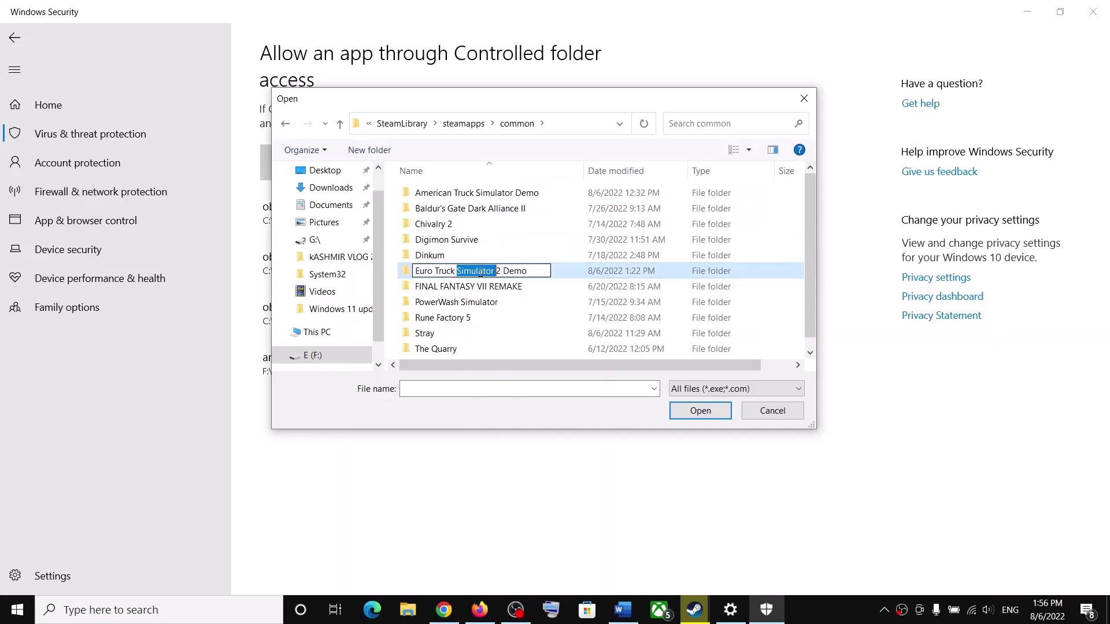
{"action": "left_click", "coordinate": [555, 275]}
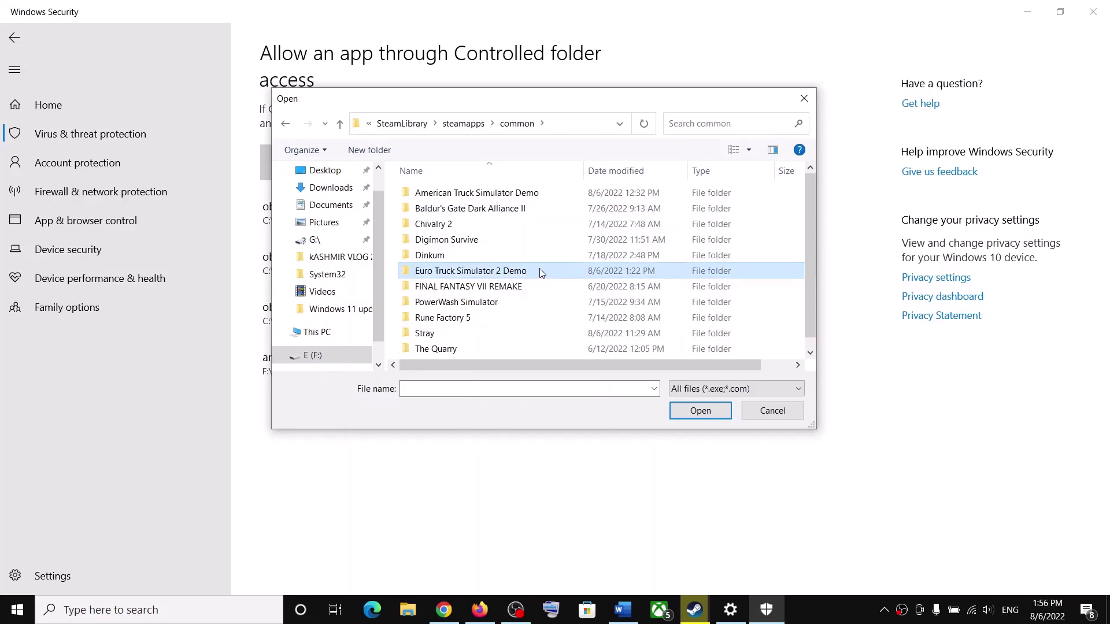
{"action": "double_click", "coordinate": [540, 272]}
Step: Allow eurotrucks2.exe from bin\win_x64 and check its new entry in the list
{"action": "left_click", "coordinate": [426, 195]}
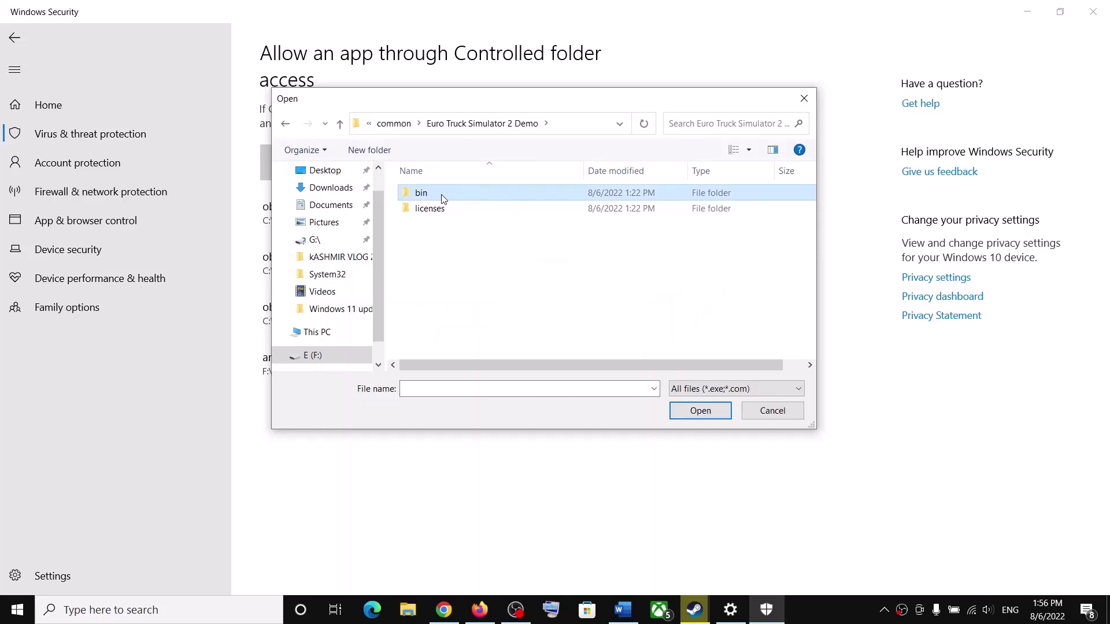
{"action": "double_click", "coordinate": [441, 199]}
{"action": "left_click", "coordinate": [449, 199]}
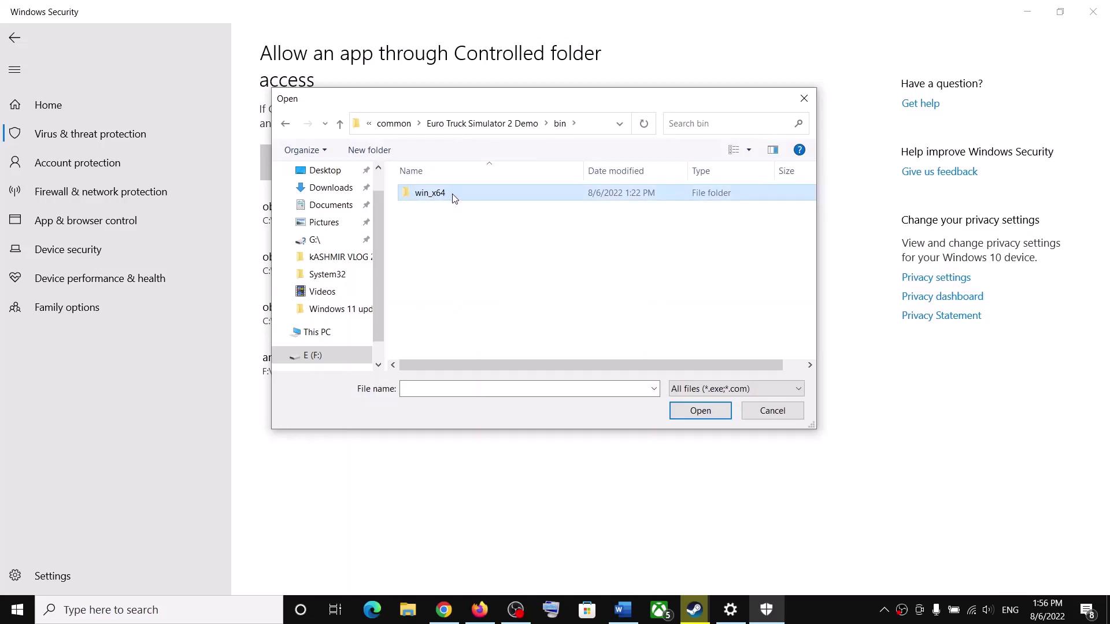
{"action": "double_click", "coordinate": [451, 198]}
{"action": "left_click", "coordinate": [449, 198]}
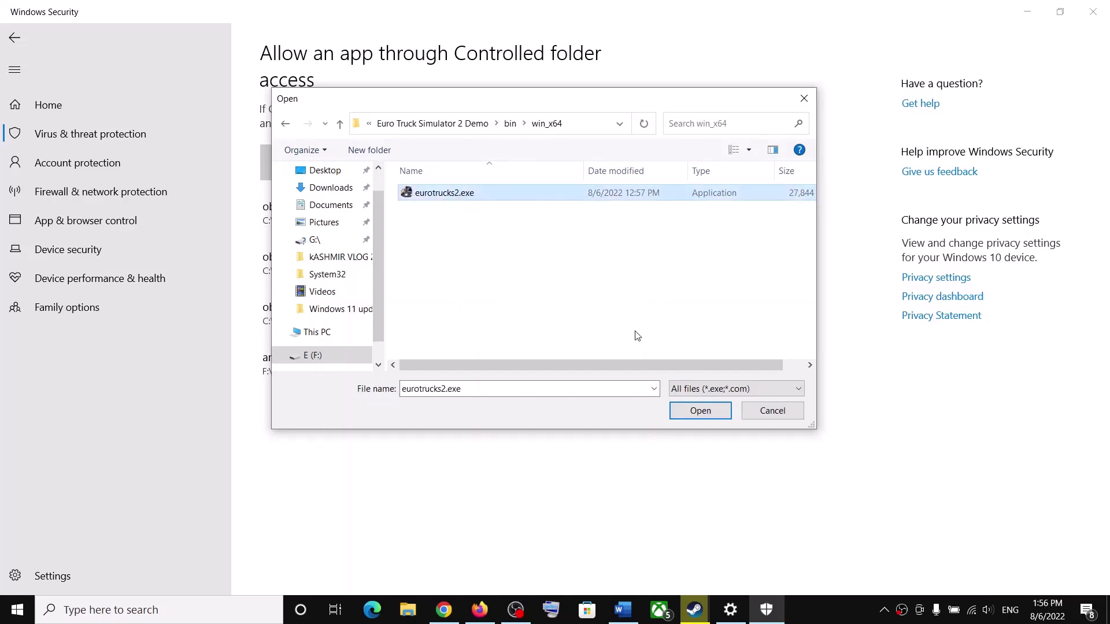
{"action": "left_click", "coordinate": [698, 419]}
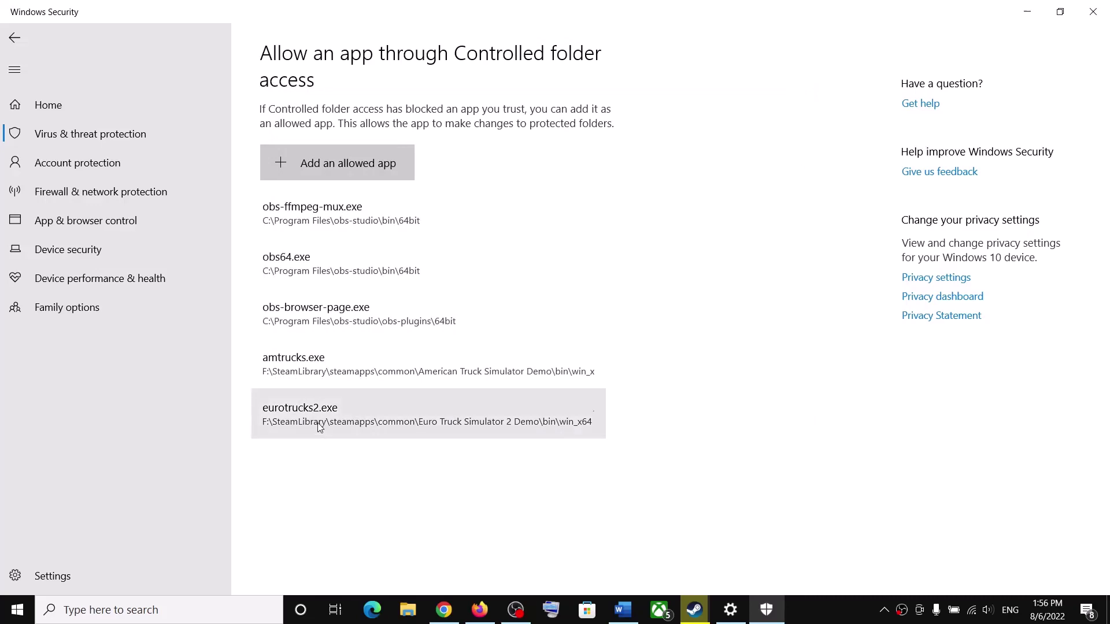
{"action": "left_click", "coordinate": [452, 435]}
Step: Close Windows Security and relaunch Euro Truck Simulator 2 Demo in Steam with the default option
{"action": "left_click", "coordinate": [1093, 11]}
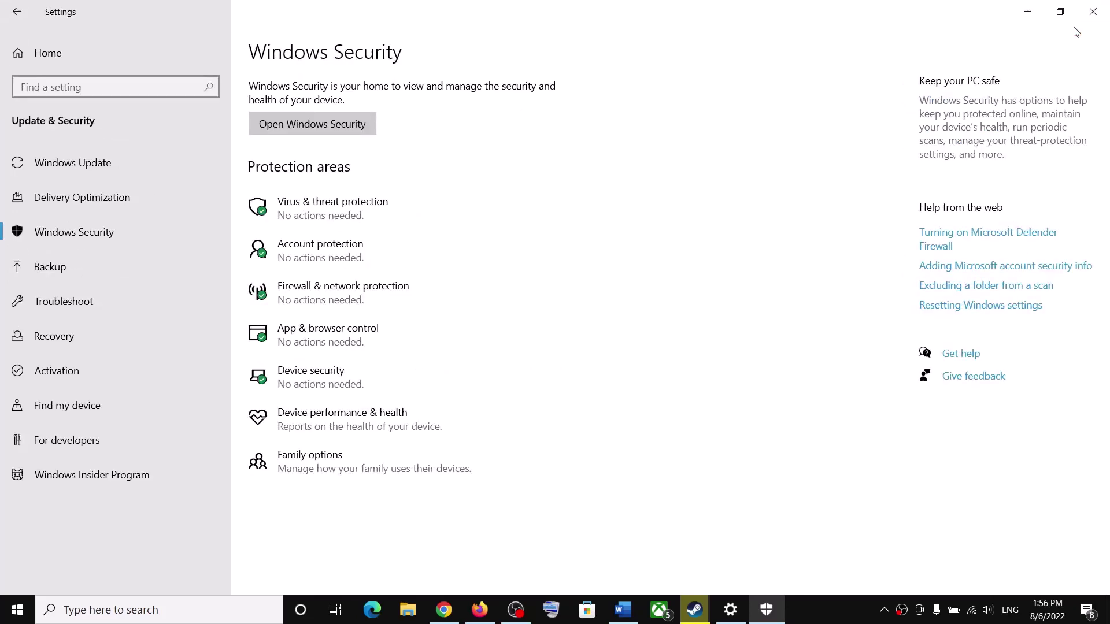
{"action": "left_click", "coordinate": [693, 609]}
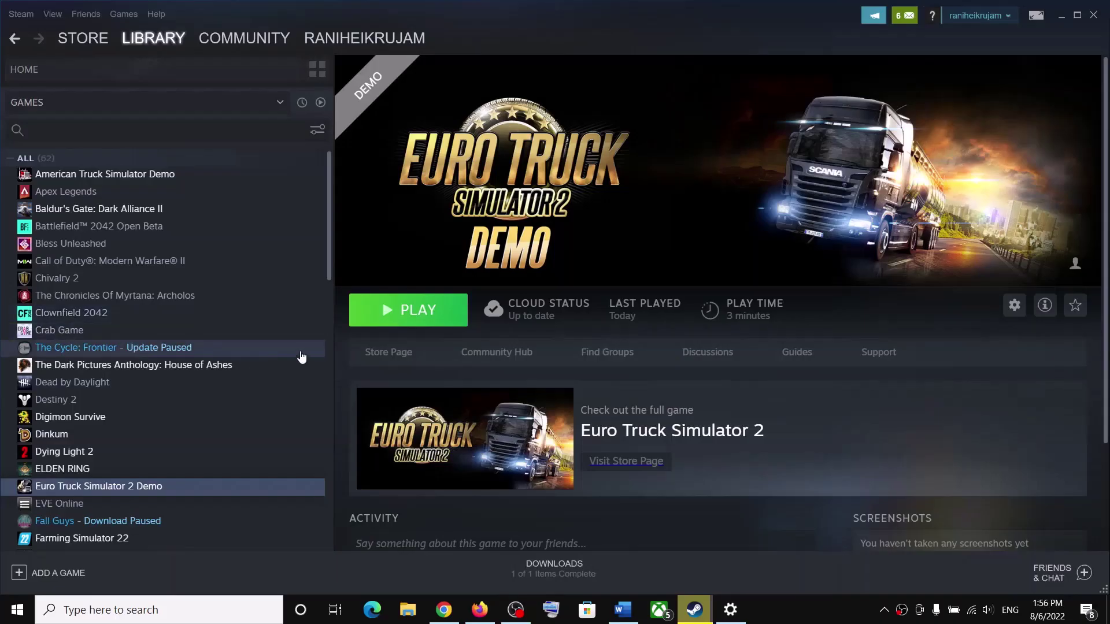
{"action": "left_click", "coordinate": [390, 324]}
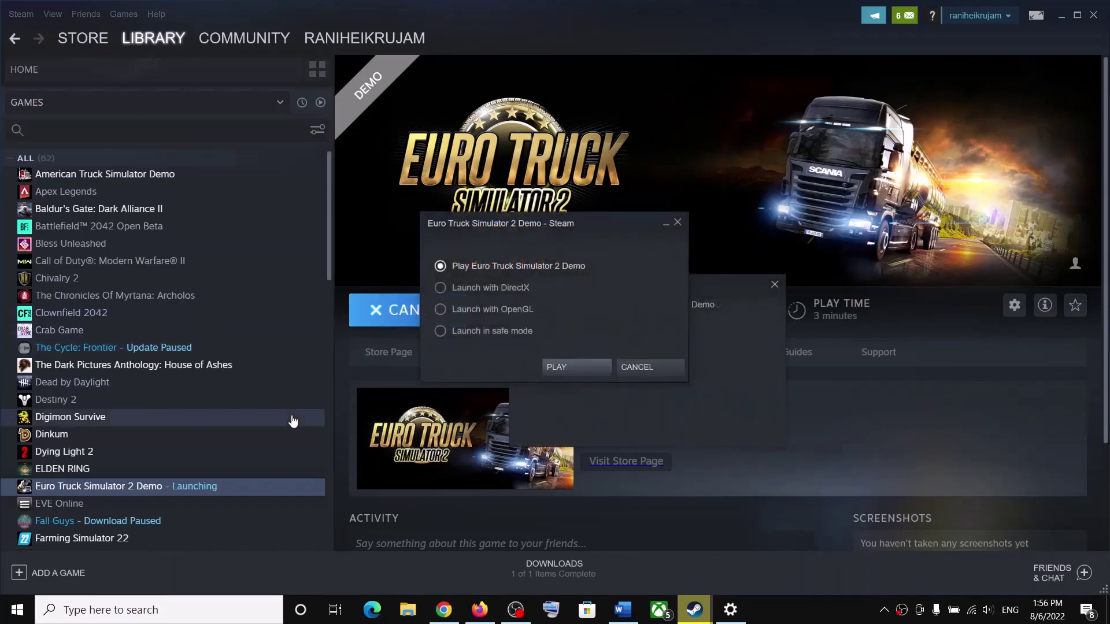
{"action": "left_click", "coordinate": [579, 365]}
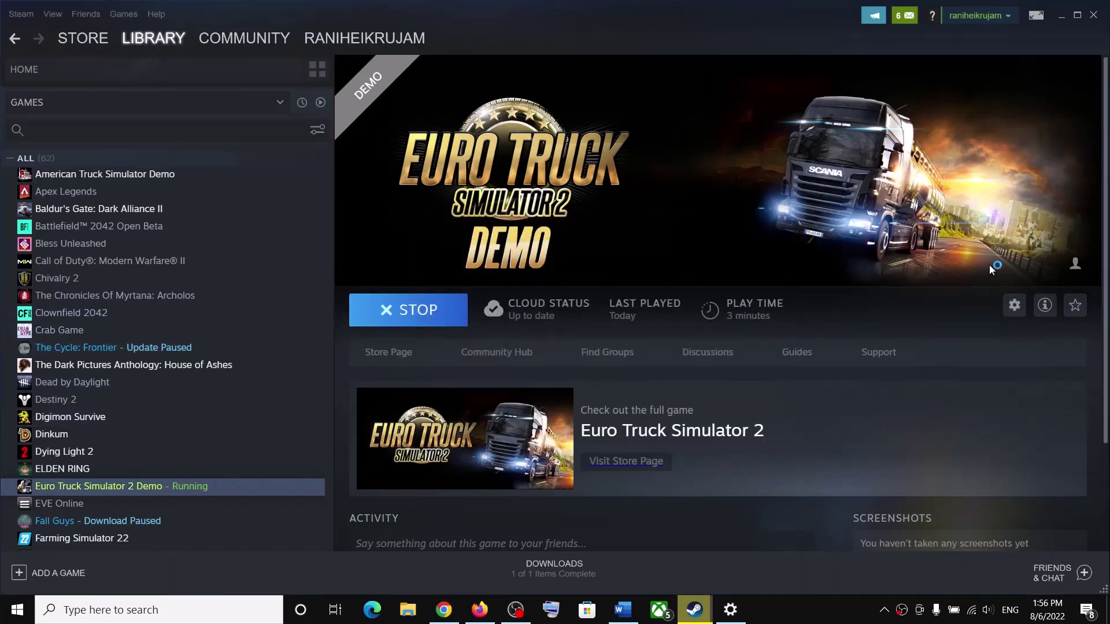